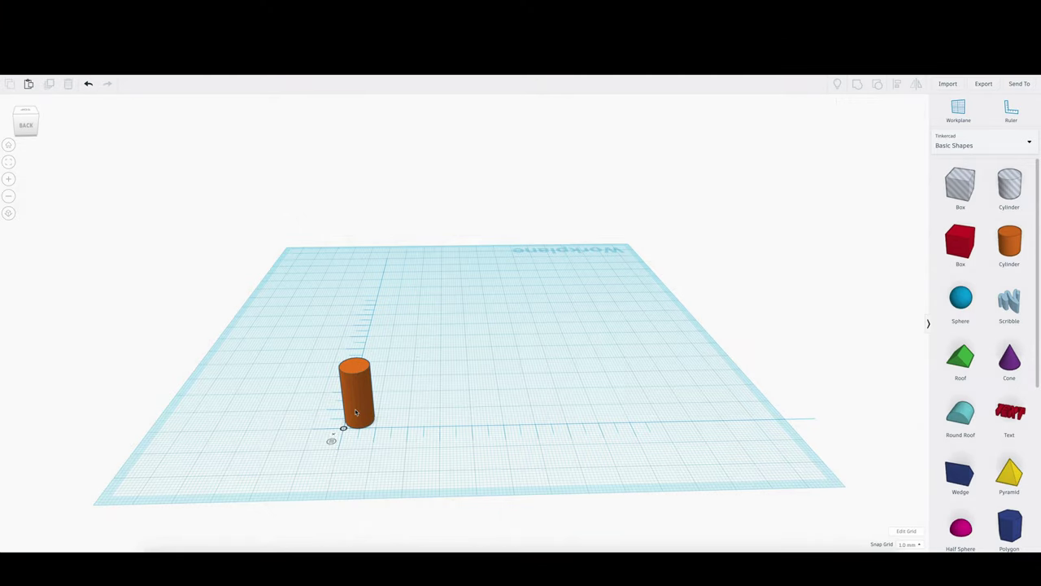
Add a second cylinder 58 mm from the first and paste a third copy.
drag(1009, 241, 556, 394)
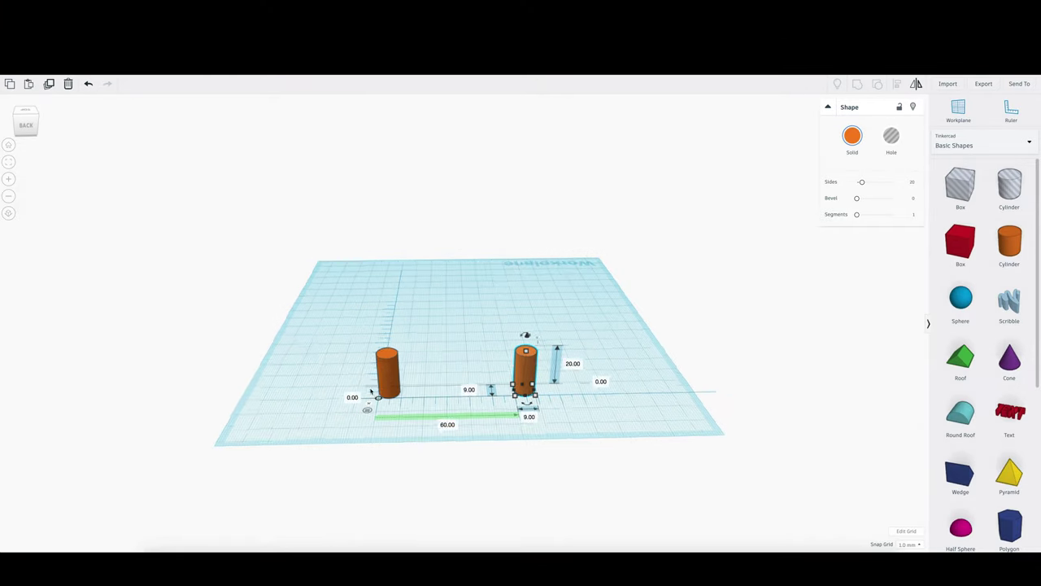
drag(364, 394, 352, 394)
drag(547, 391, 538, 391)
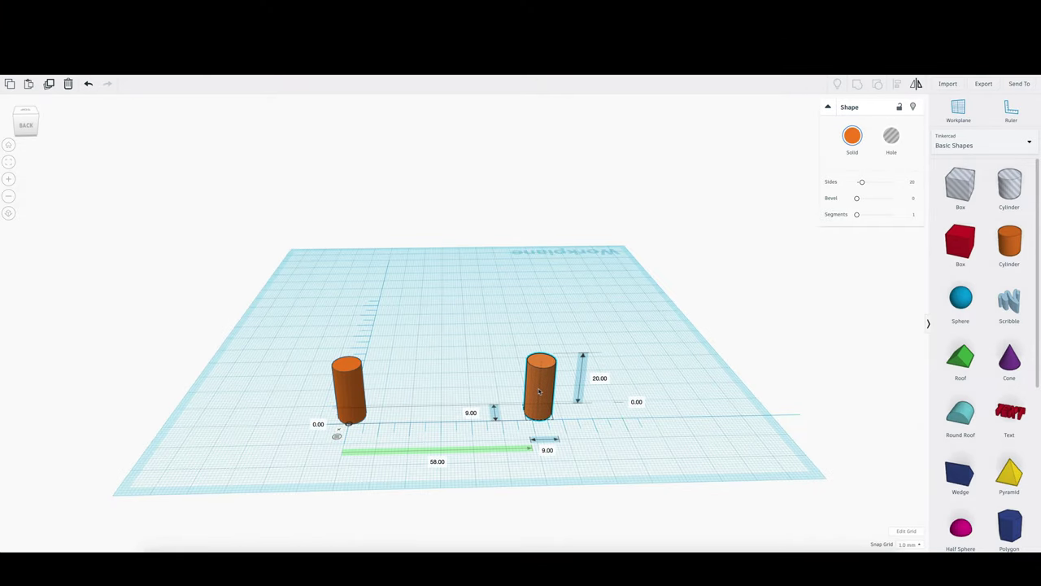
key(ctrl+c)
scroll(516, 379, down, 3)
key(ctrl+v)
Set the peg cylinder width to 4 mm and shorten the middle cylinder.
click(389, 370)
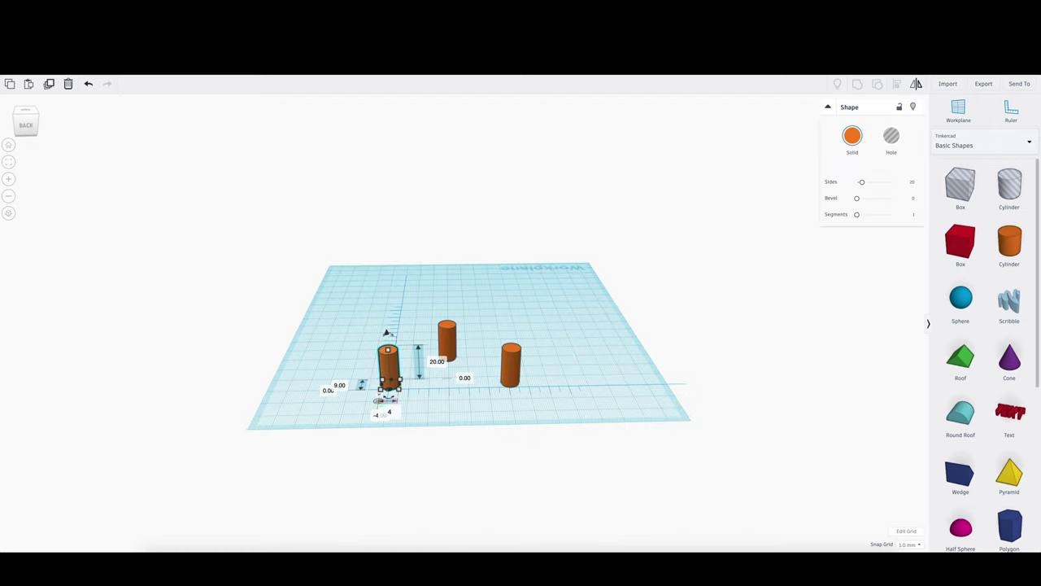
key(Return)
scroll(377, 380, up, 2)
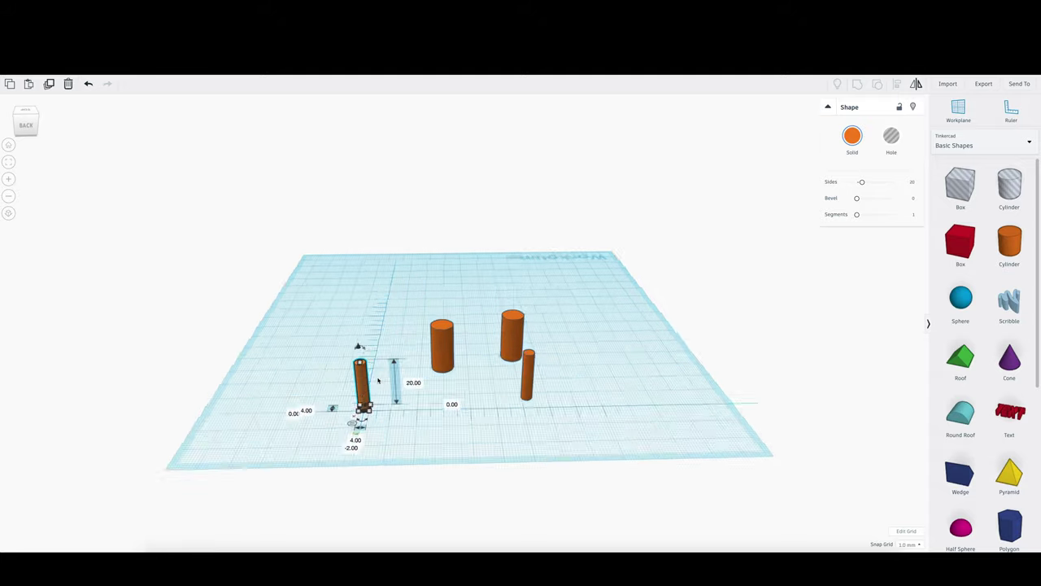
scroll(377, 380, down, 2)
click(547, 396)
click(435, 366)
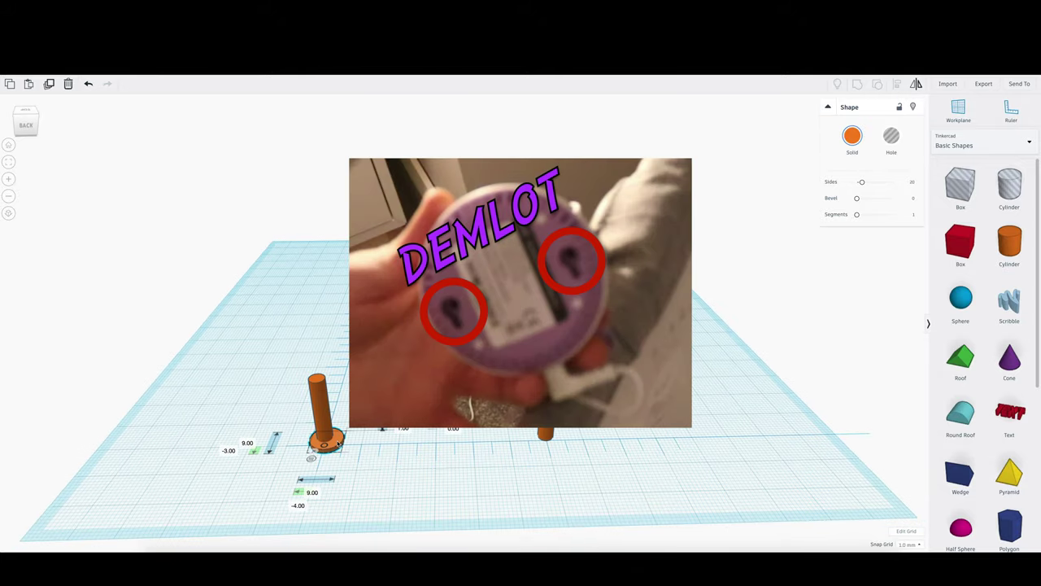
Flatten the purple cone into a thin flange disc at the peg's base.
drag(338, 443, 395, 416)
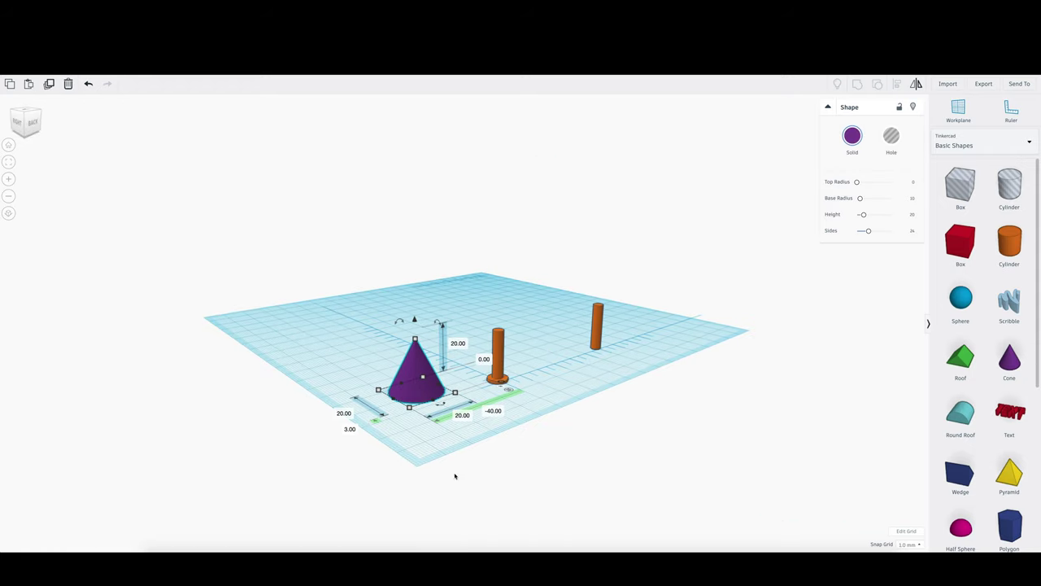
drag(414, 320, 443, 382)
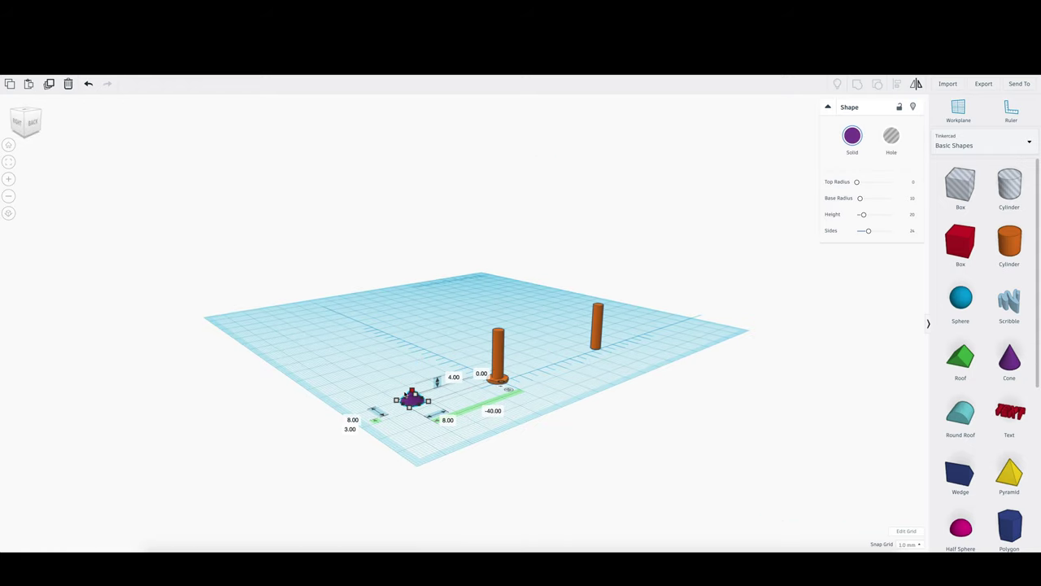
click(467, 393)
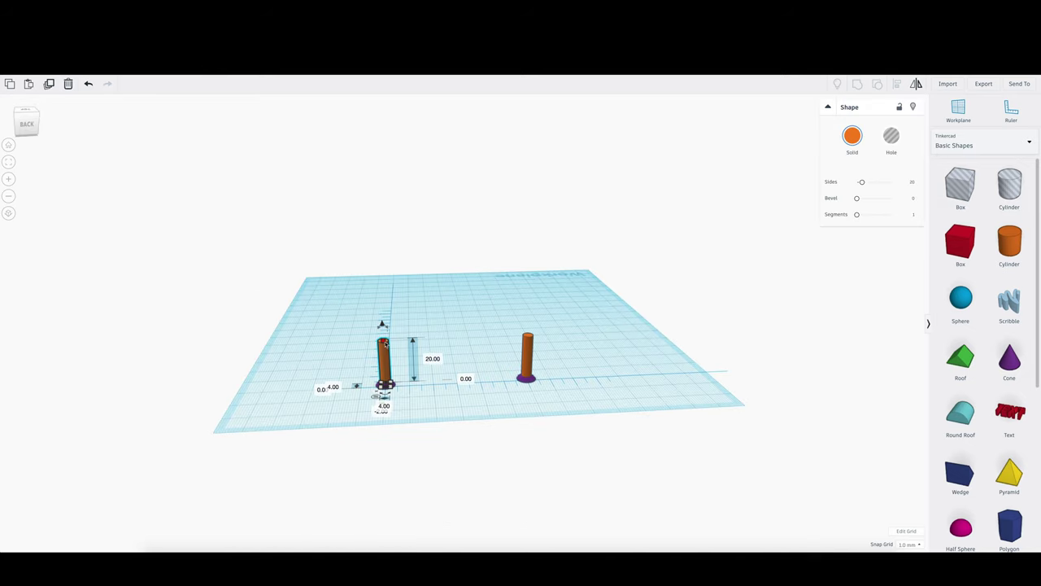
Move the second peg onto its flange and select both pegs.
drag(384, 352, 529, 362)
click(393, 379)
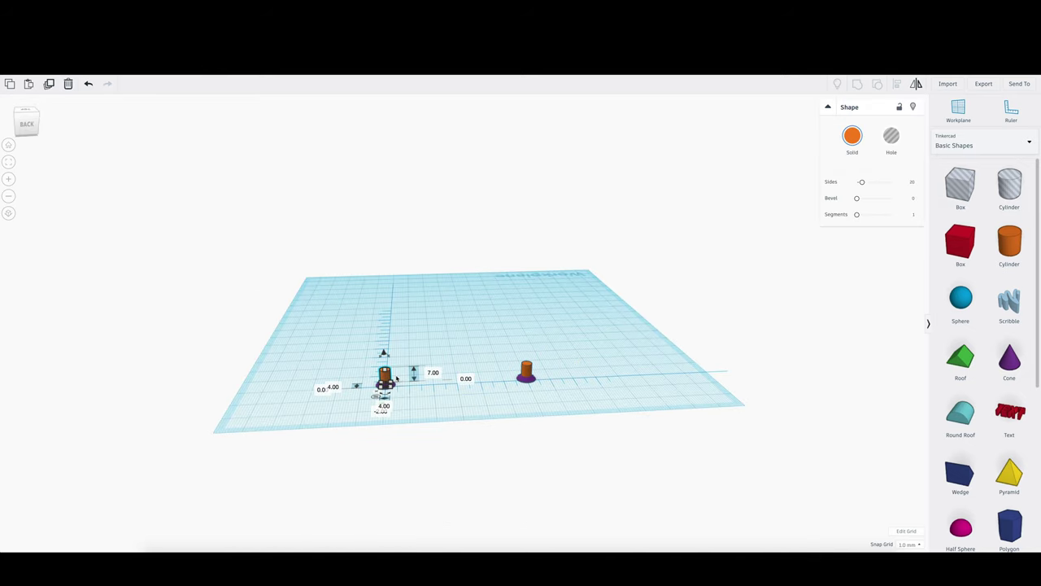
shift+click(526, 372)
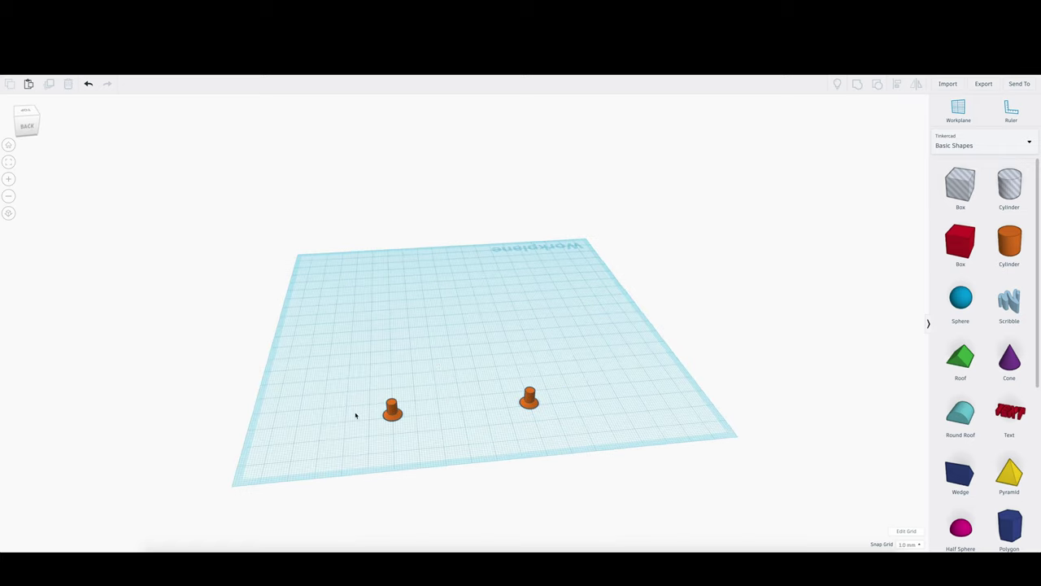
Add a new cylinder disc 80 mm wide as the base plate.
drag(960, 242, 403, 332)
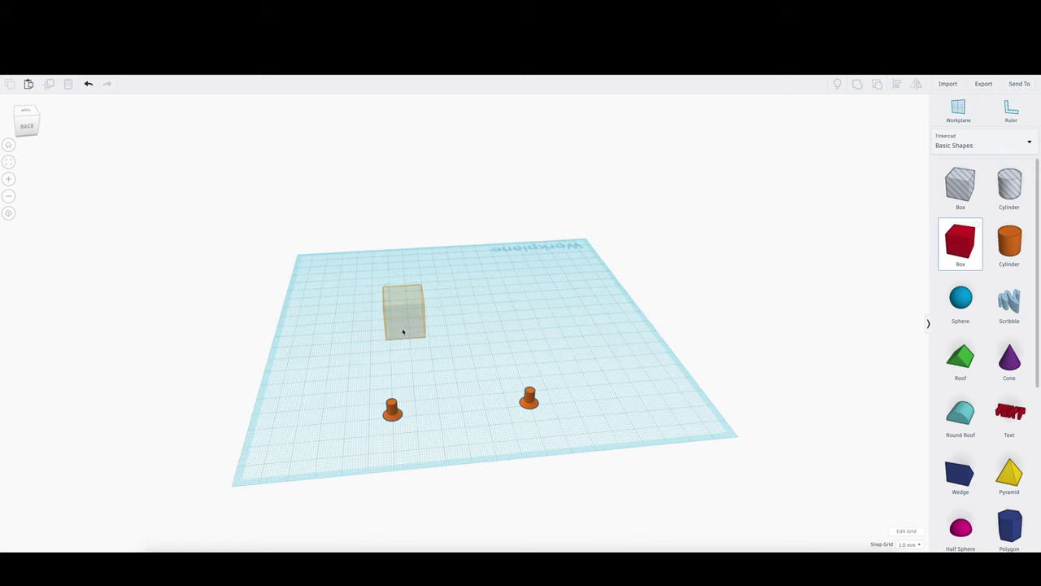
drag(1009, 242, 439, 328)
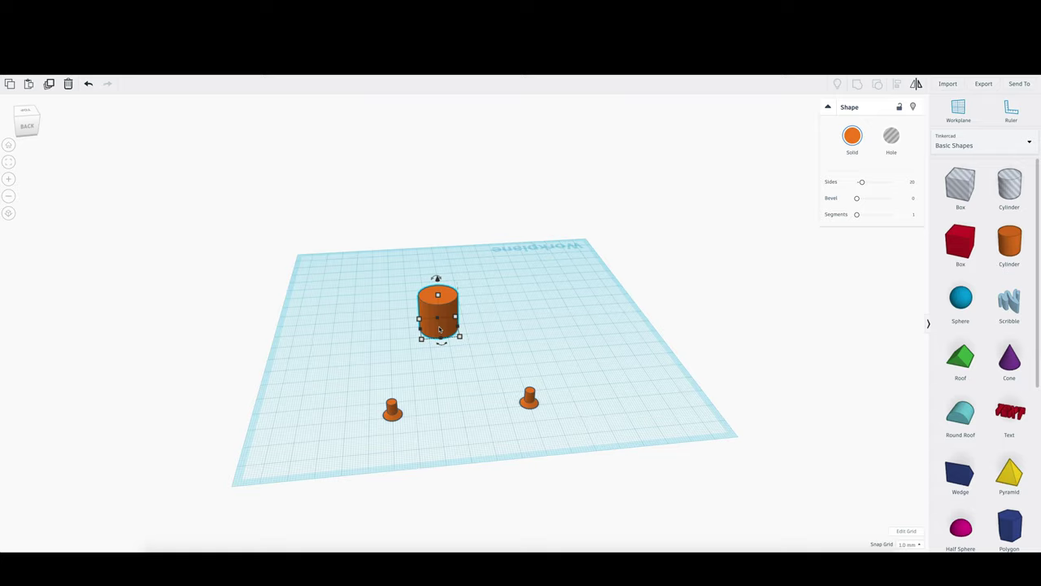
key(Return)
right_drag(465, 269, 465, 331)
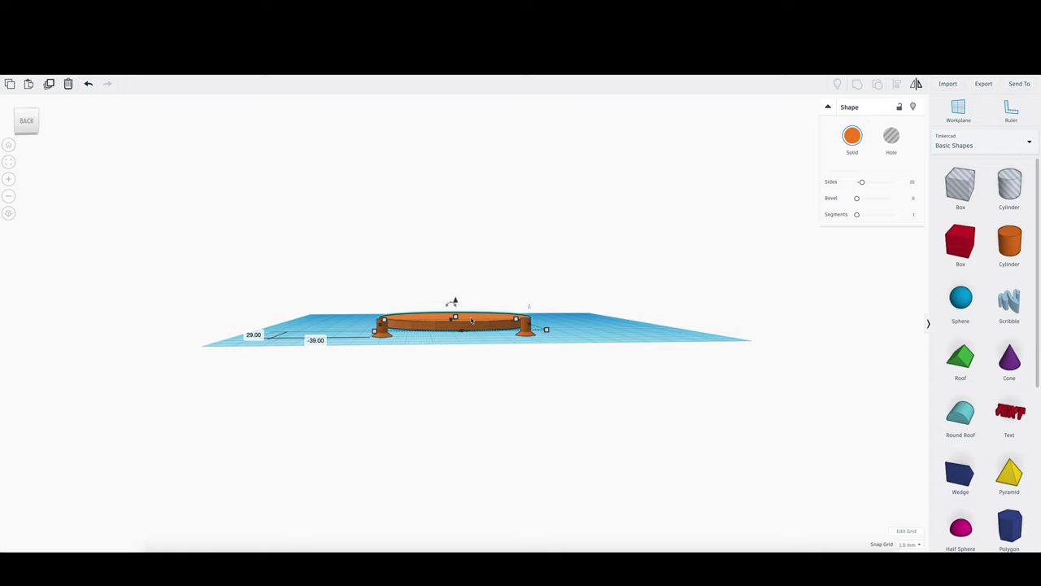
scroll(466, 331, down, 5)
Move the two pegs across the disc and place a Ruler to check their positions.
click(441, 379)
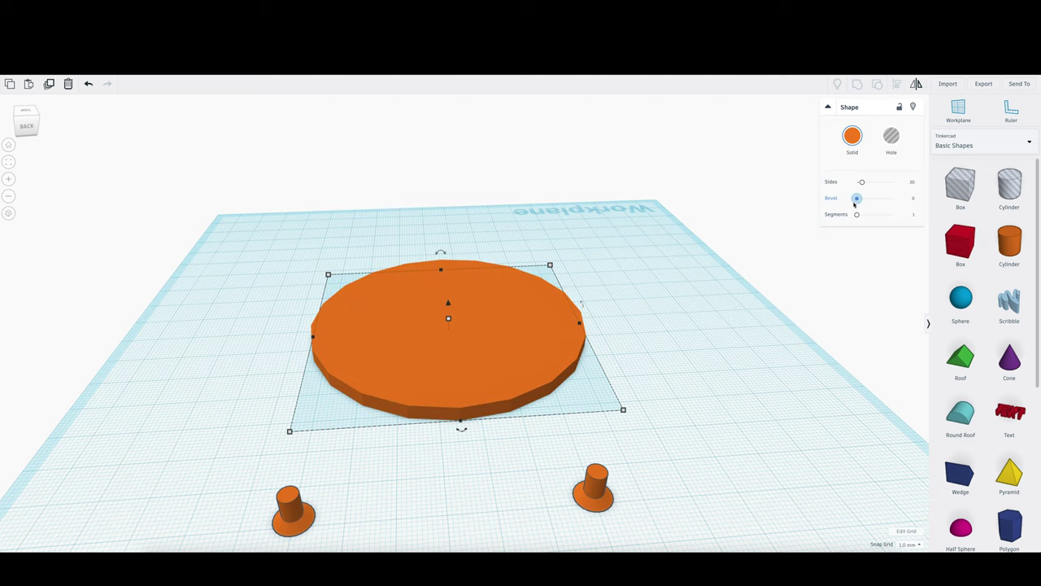
click(601, 485)
drag(542, 319, 550, 337)
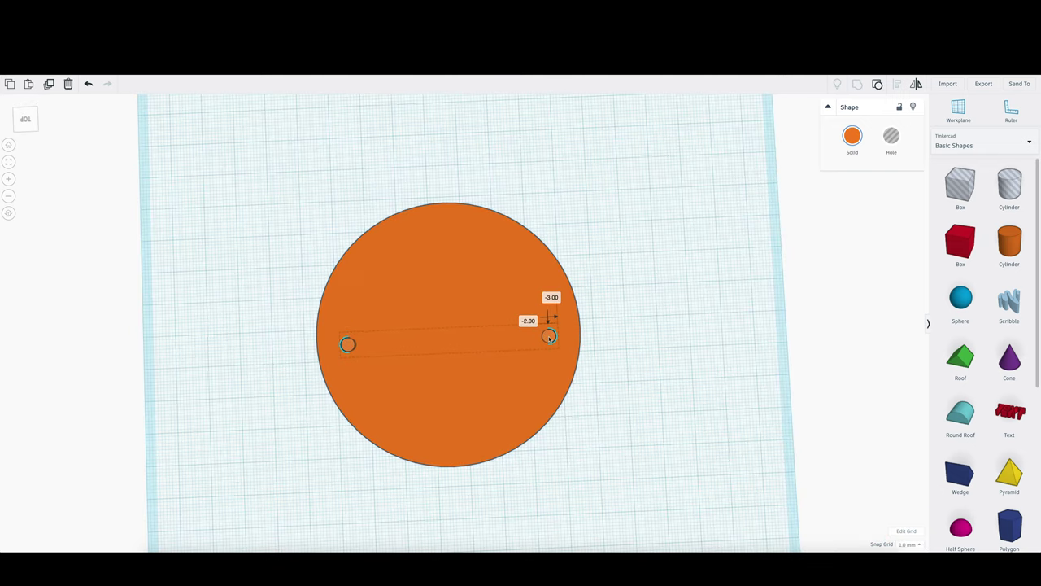
click(307, 493)
click(540, 351)
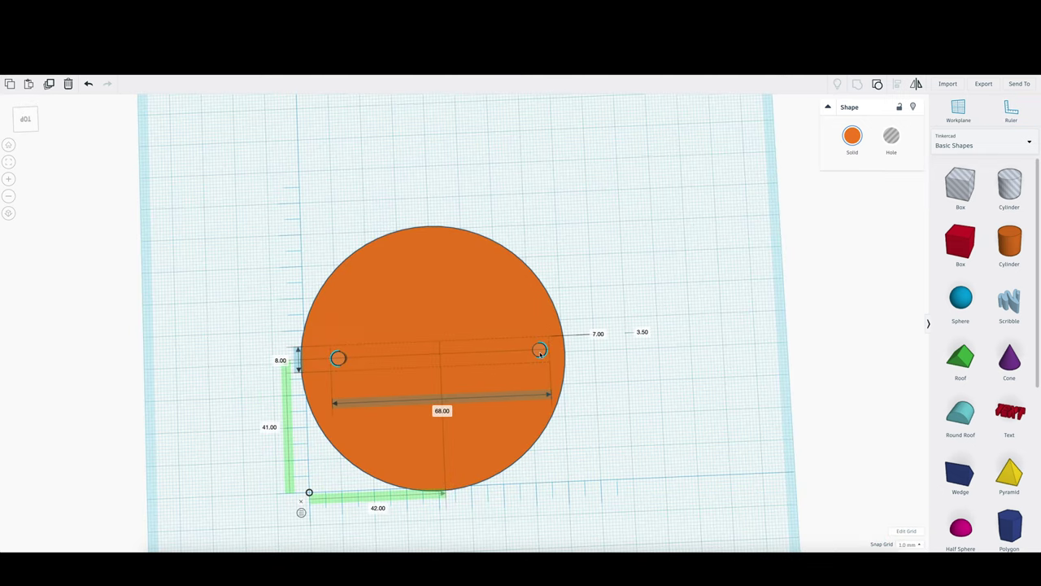
Inspect the disc and pegs from a tilted view.
right_drag(540, 355, 602, 279)
click(440, 306)
scroll(394, 376, up, 3)
scroll(394, 376, down, 3)
scroll(303, 379, down, 2)
click(303, 379)
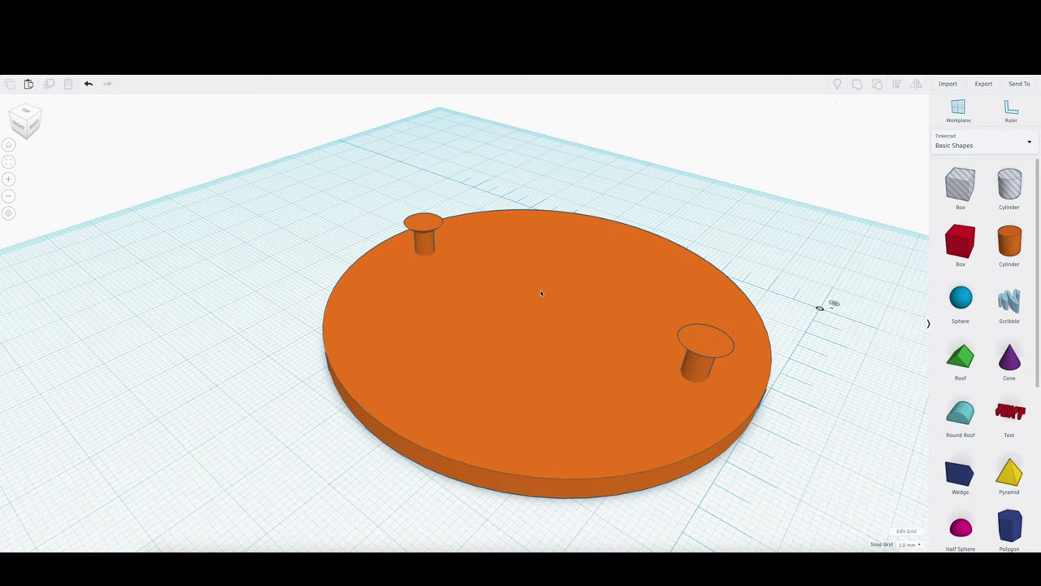
Add a Basic Shapes box as a hole, stretched 101 mm across the disc.
right_drag(541, 293, 639, 320)
click(984, 145)
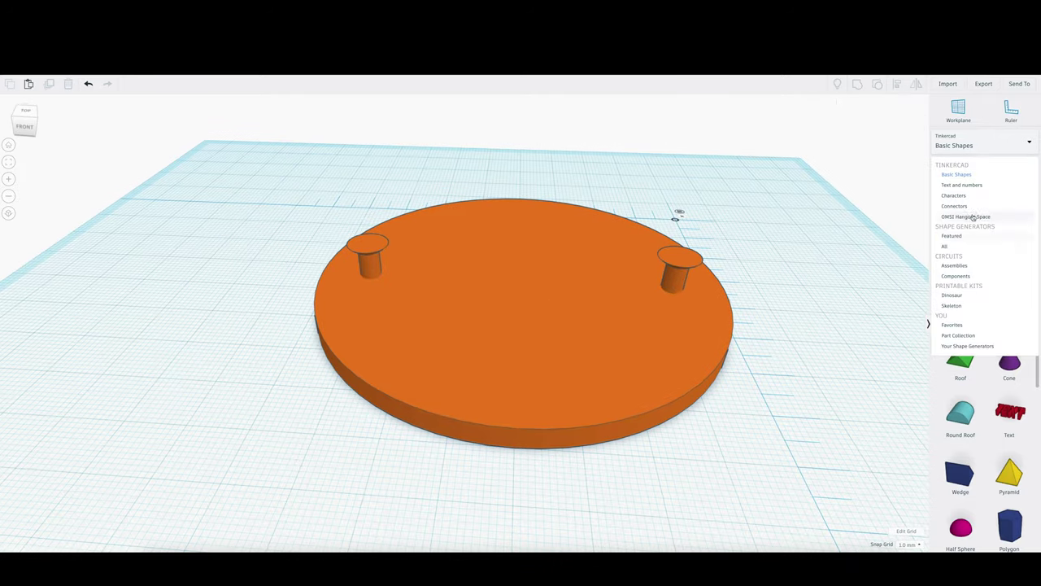
click(973, 217)
click(984, 145)
click(956, 171)
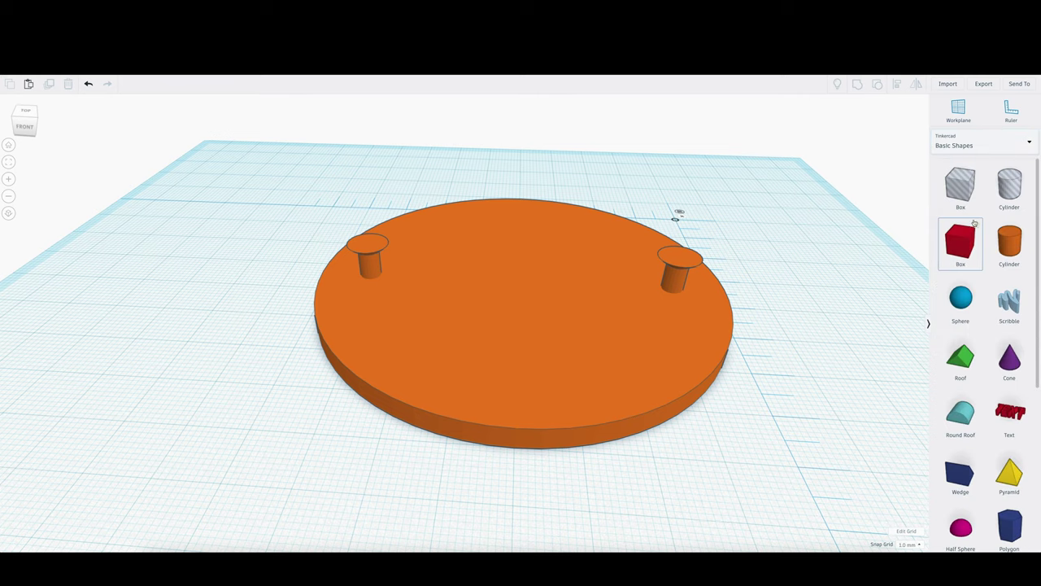
drag(959, 242, 309, 326)
key(h)
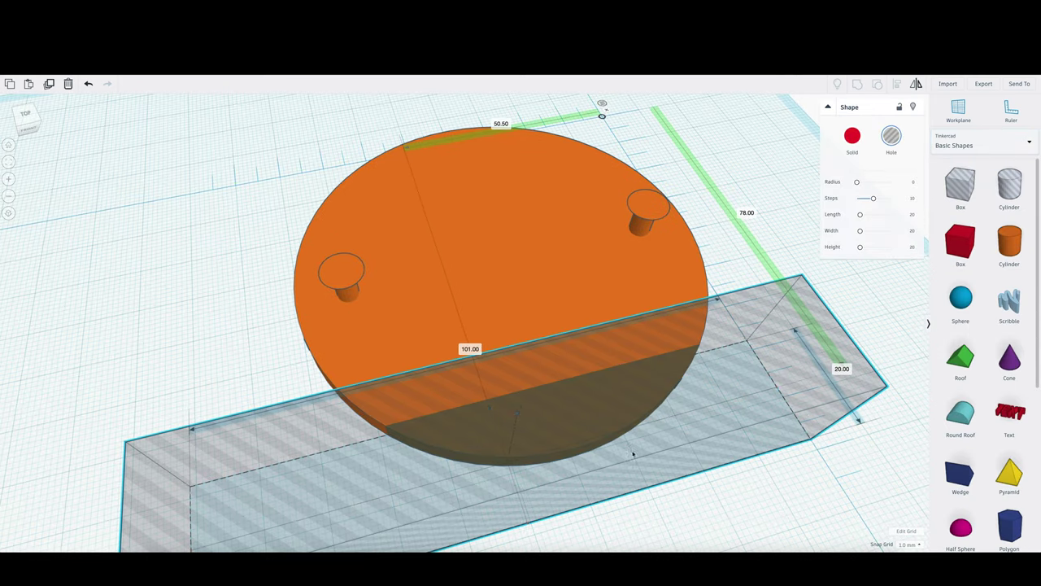
mouse_move(520, 341)
right_down()
mouse_move(567, 301)
mouse_move(616, 400)
mouse_move(615, 371)
mouse_move(521, 326)
right_up()
Duplicate the hole box to the far side of the pegs and group everything to trim the disc.
key(ctrl+d)
drag(520, 325, 269, 203)
click(477, 322)
right_drag(753, 316, 149, 184)
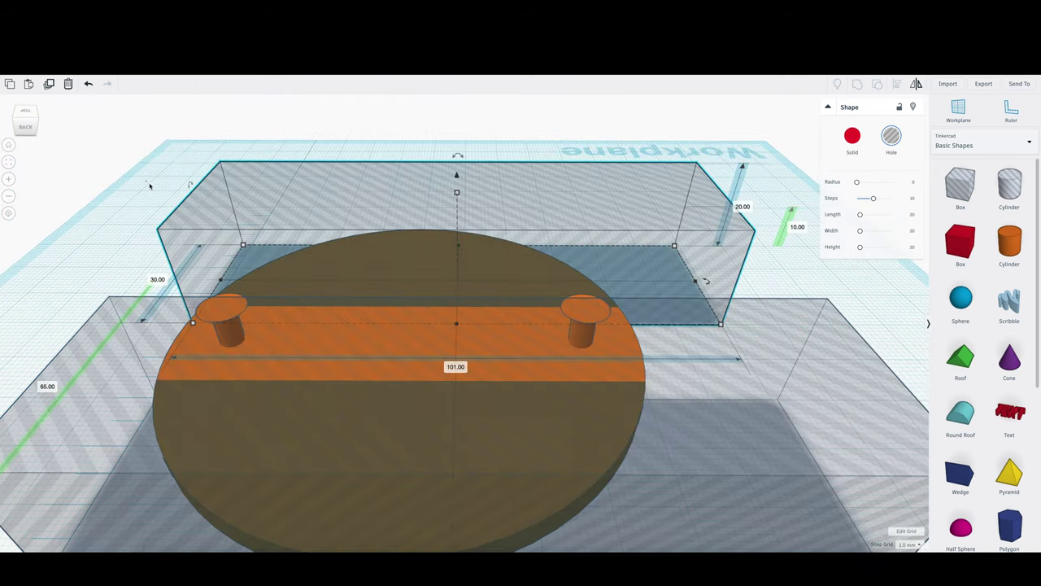
key(ctrl+a)
key(ctrl+g)
right_drag(756, 358, 700, 383)
Add a pink Handle Grip Cutout from Connectors, rotate it and move it beside the bar.
click(1029, 142)
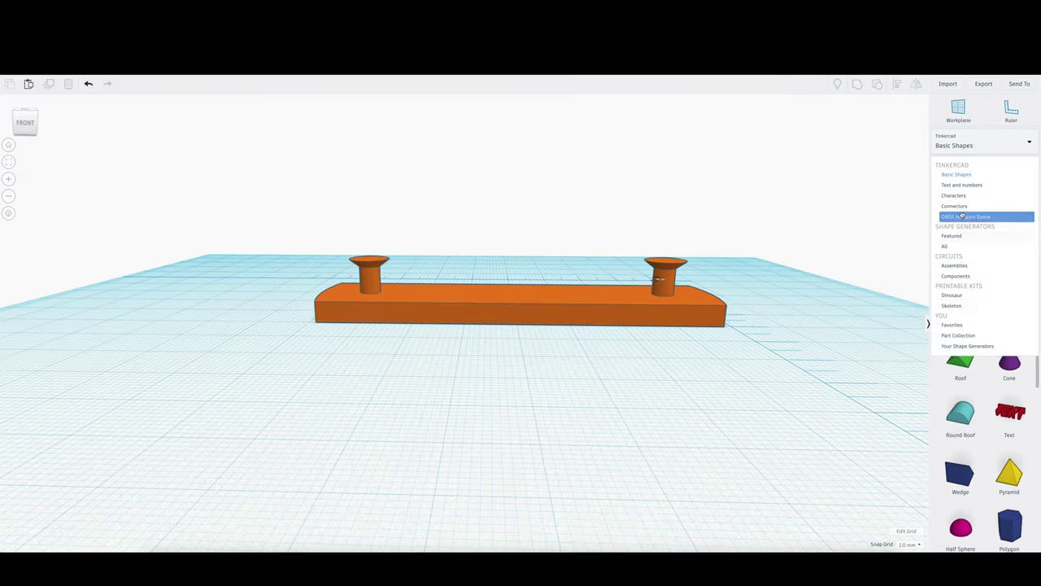
click(976, 216)
scroll(1015, 415, down, 3)
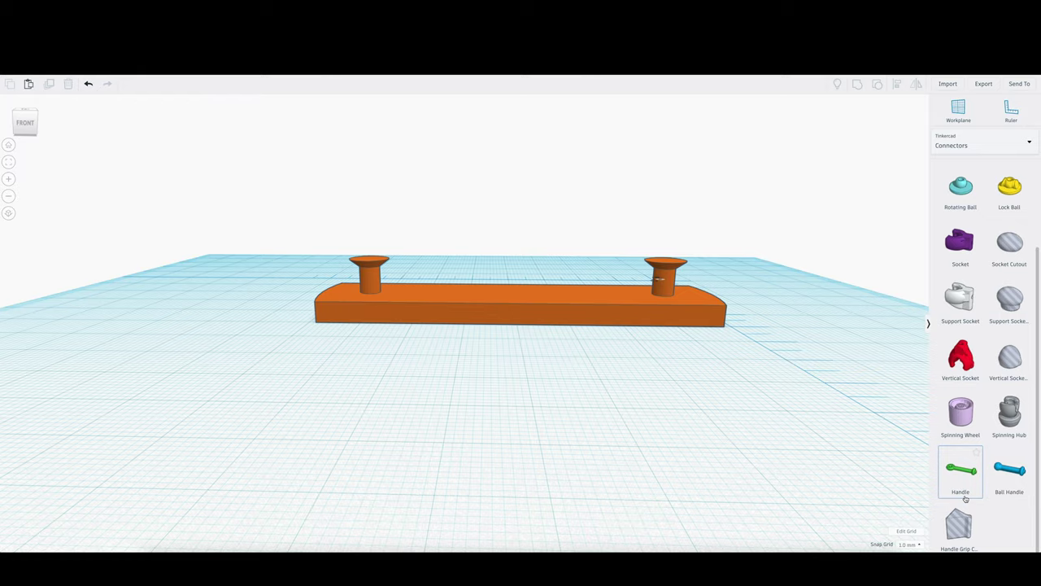
drag(960, 520, 488, 398)
click(852, 135)
click(917, 214)
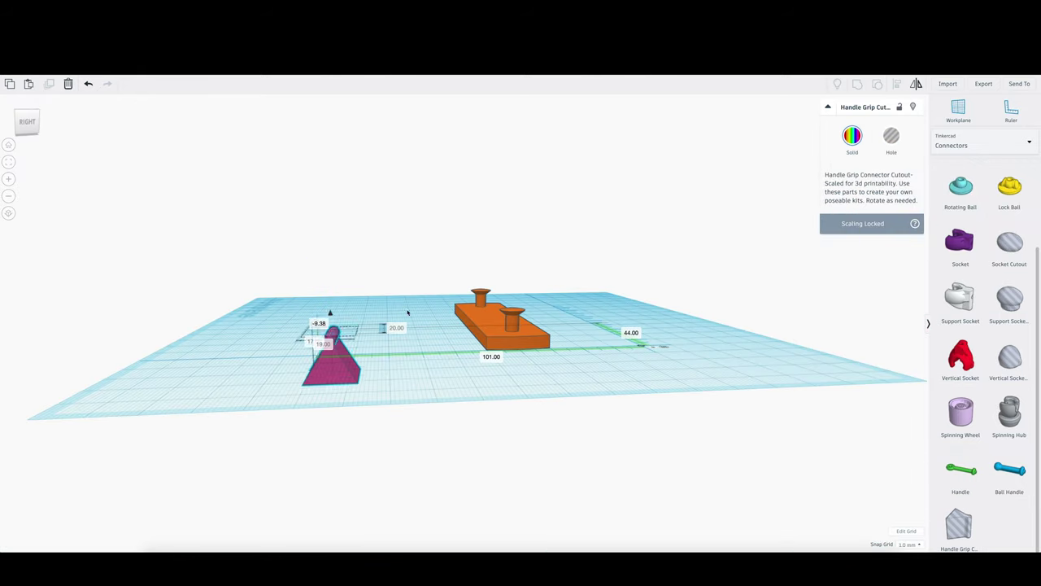
drag(407, 312, 411, 378)
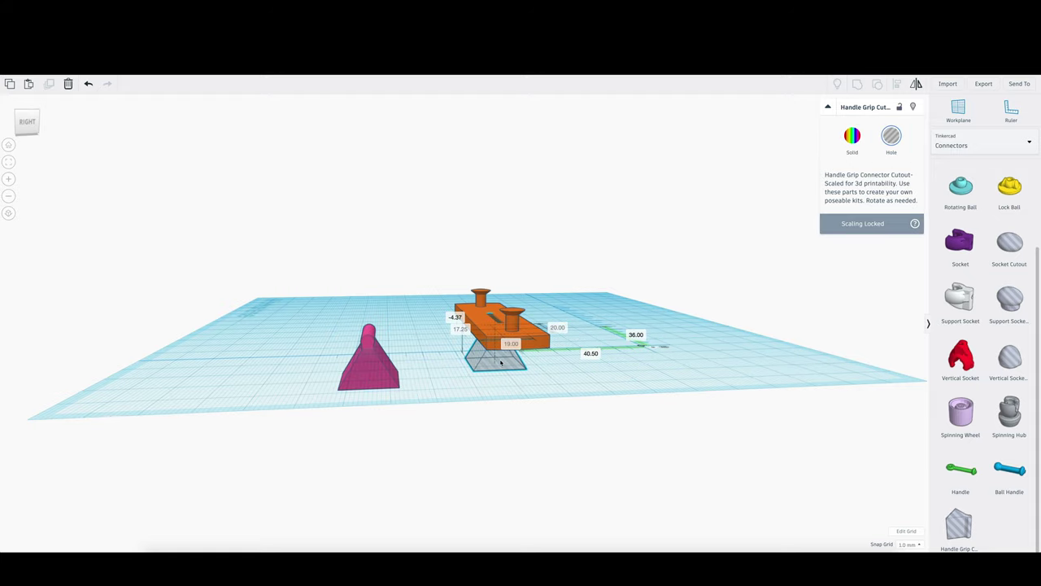
right_drag(443, 385, 417, 325)
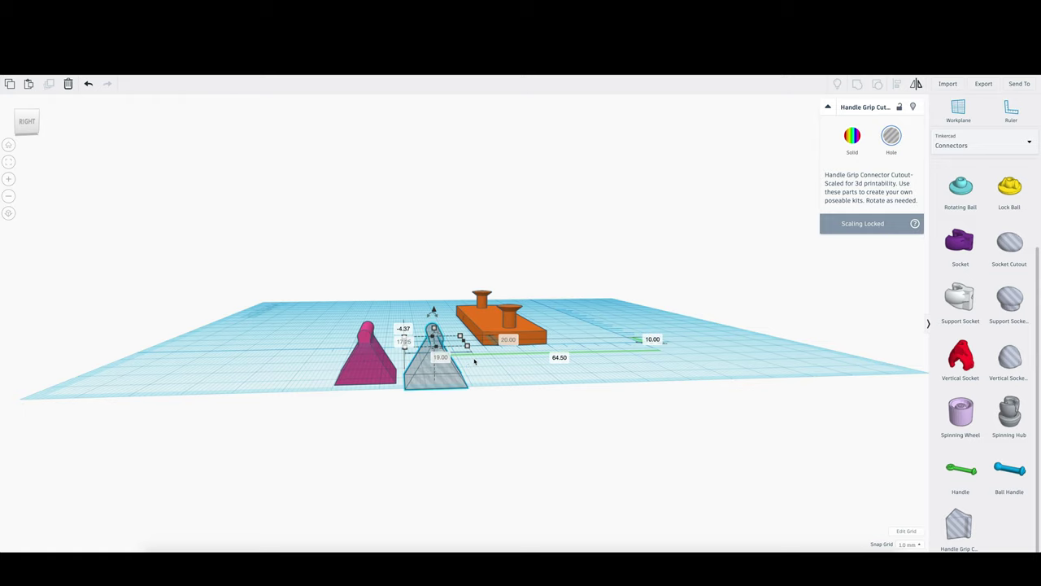
click(525, 336)
Ungroup the bar, regroup the disc with its hole boxes, then undo the grouping.
right_drag(558, 383, 606, 396)
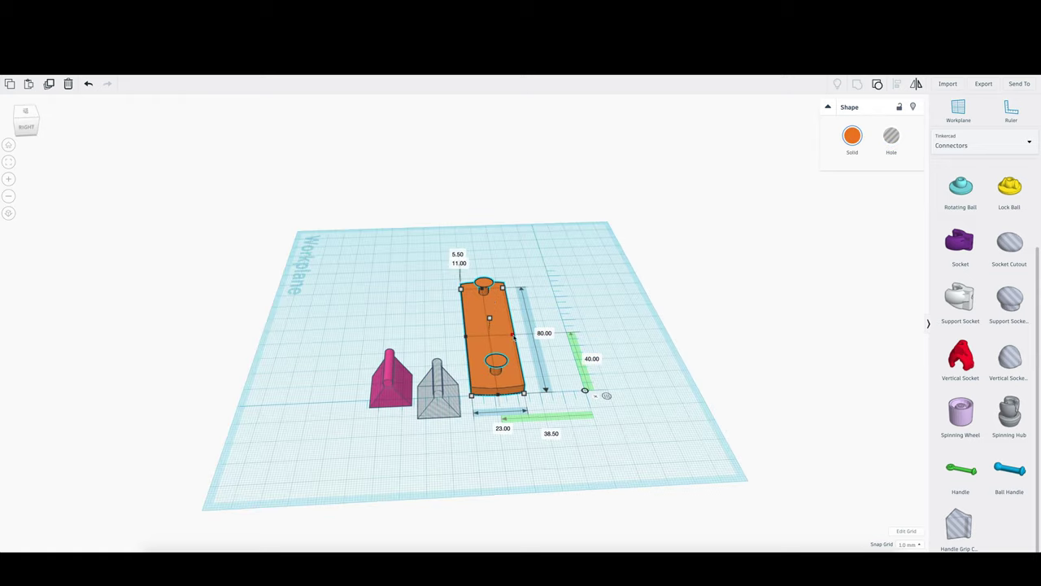
key(ctrl+z)
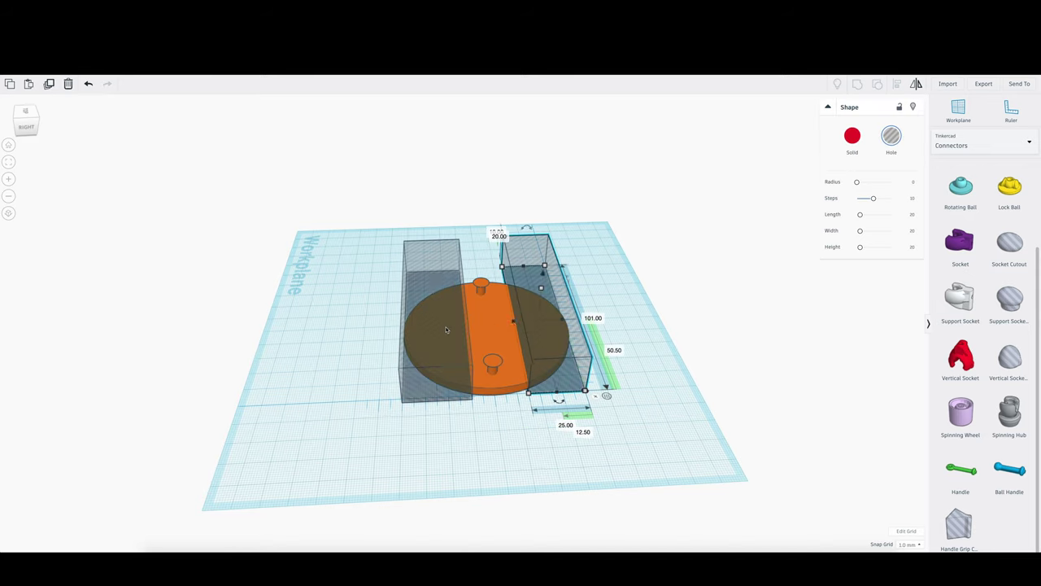
click(458, 327)
click(513, 322)
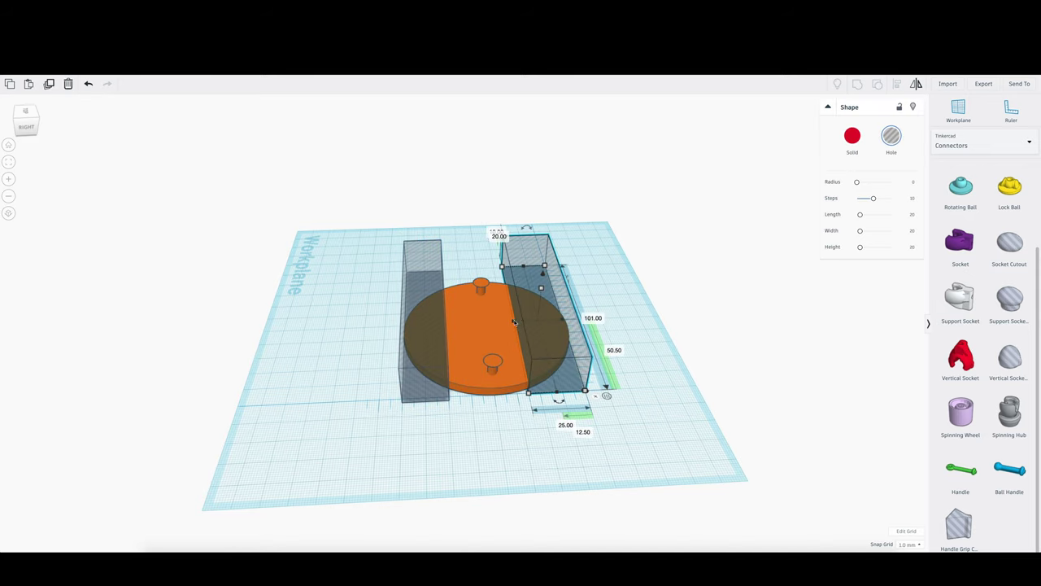
key(ctrl+a)
key(ctrl+g)
right_drag(494, 406, 482, 374)
key(ctrl+z)
key(ctrl+z)
key(ctrl+z)
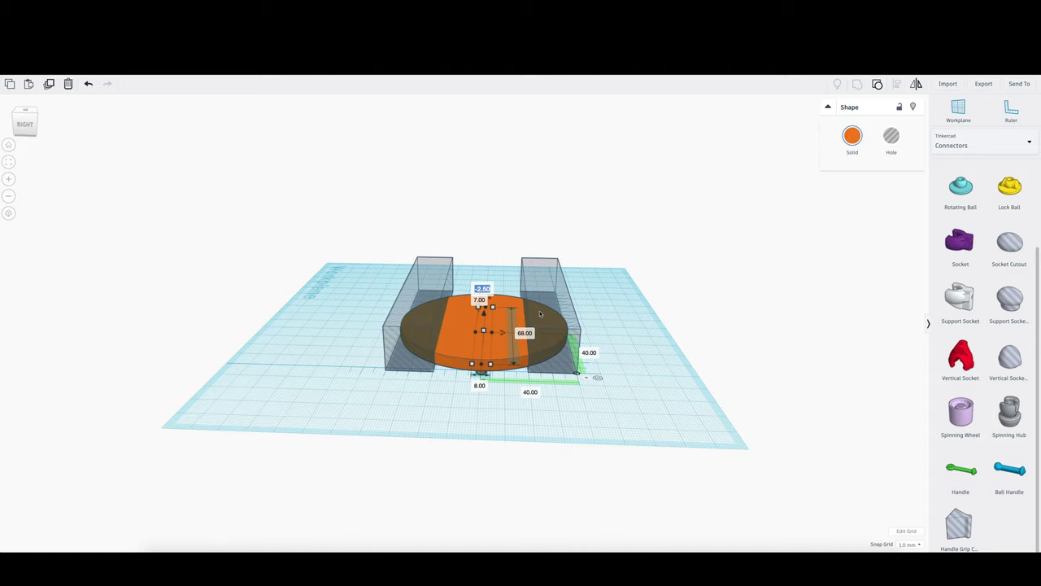
Select the Handle Grip Cutout hole, inspect it from several angles, and delete it.
right_drag(475, 351, 505, 273)
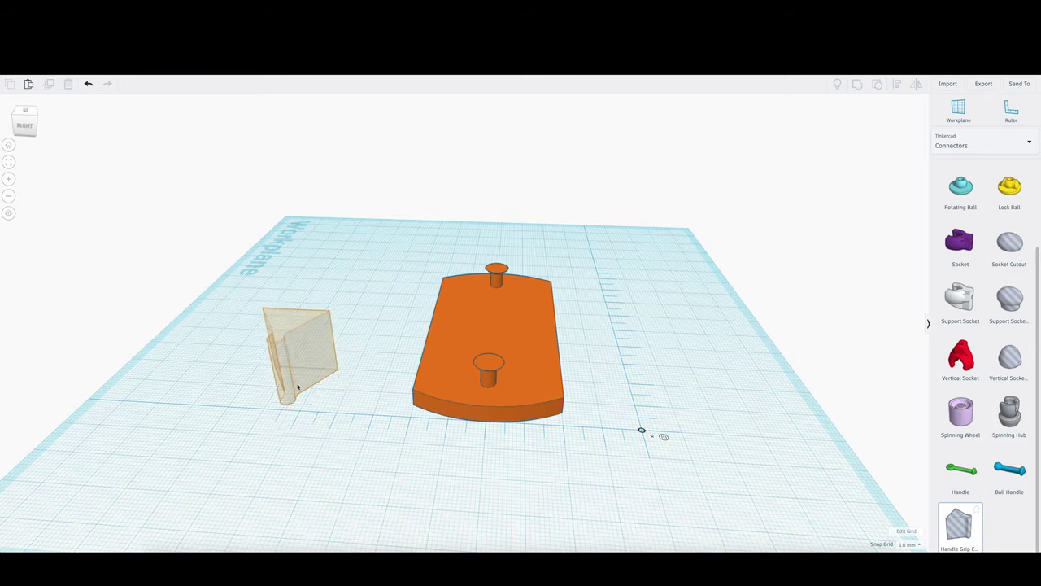
click(293, 349)
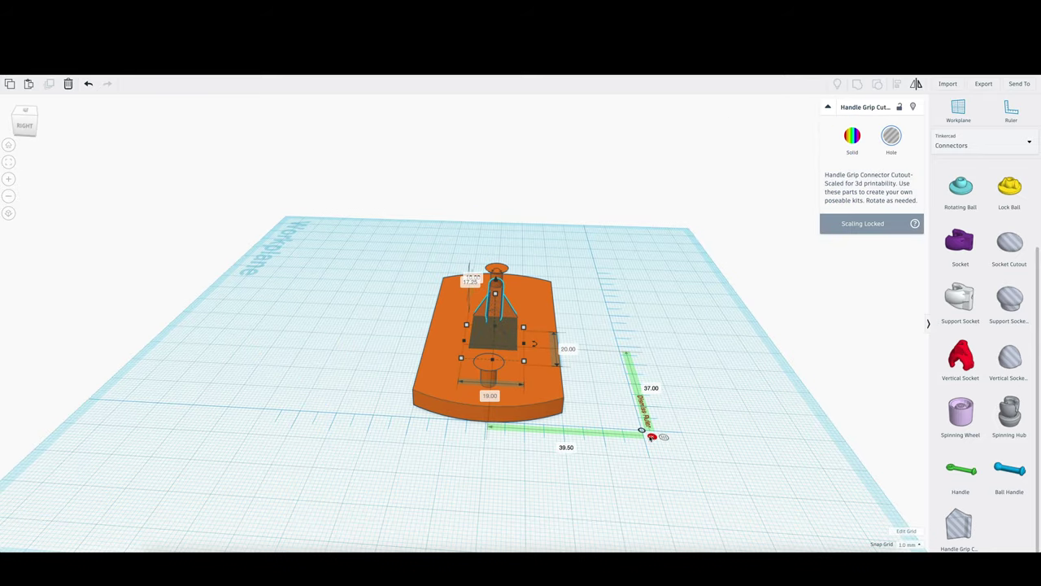
click(651, 436)
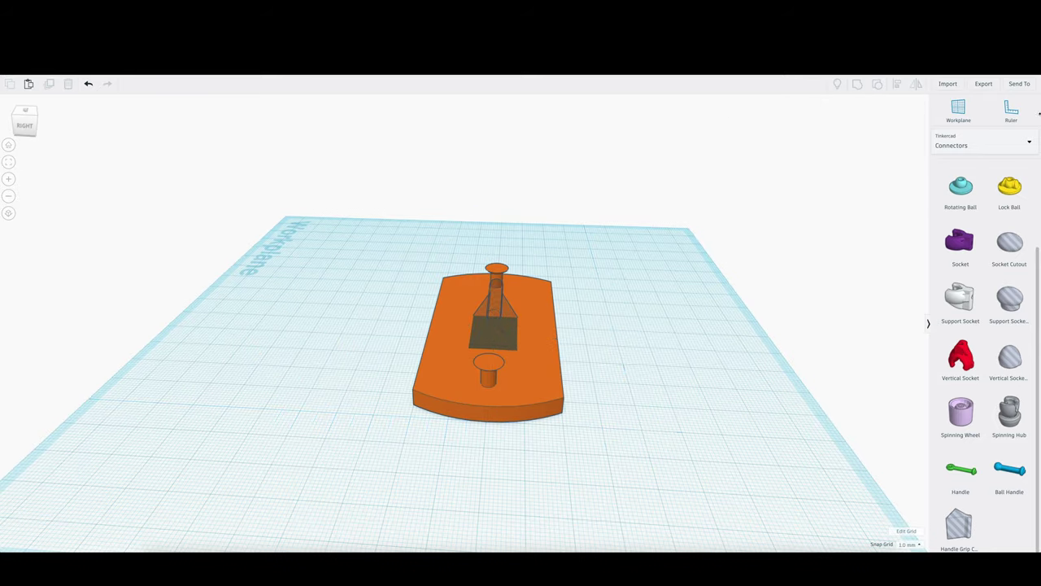
click(491, 311)
right_drag(460, 443, 533, 271)
right_drag(499, 334, 376, 380)
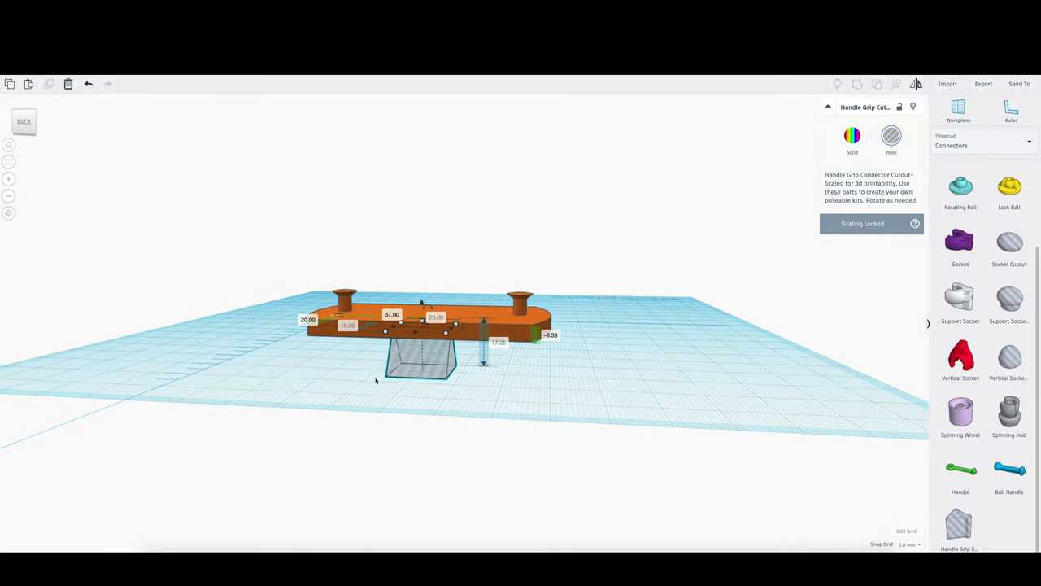
right_drag(472, 76, 320, 458)
key(Delete)
click(983, 144)
Add a red Basic Shapes box sized 40 by 26.
click(956, 174)
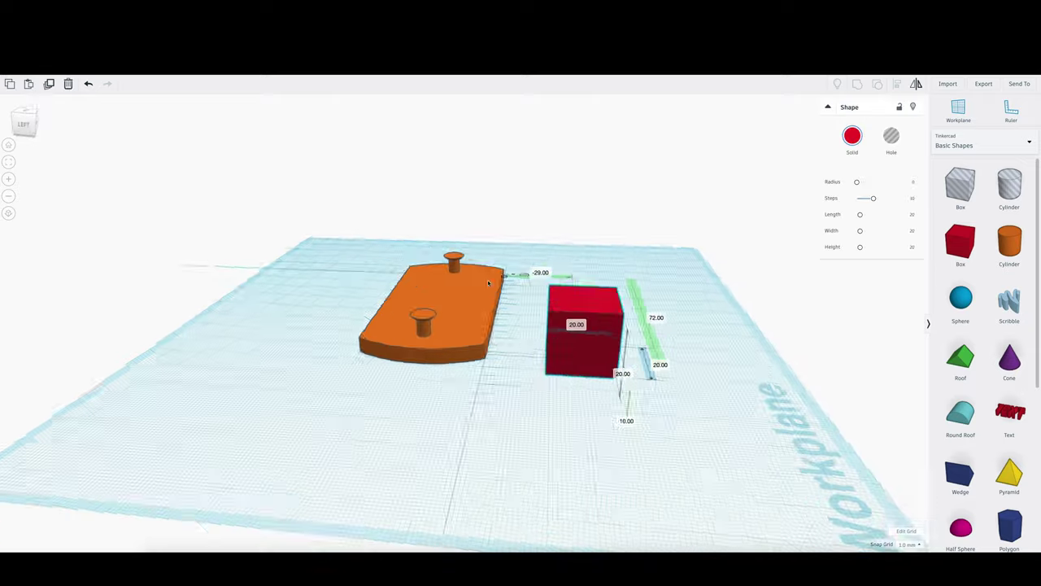
right_drag(569, 447, 488, 342)
drag(464, 373, 488, 372)
right_drag(380, 432, 612, 382)
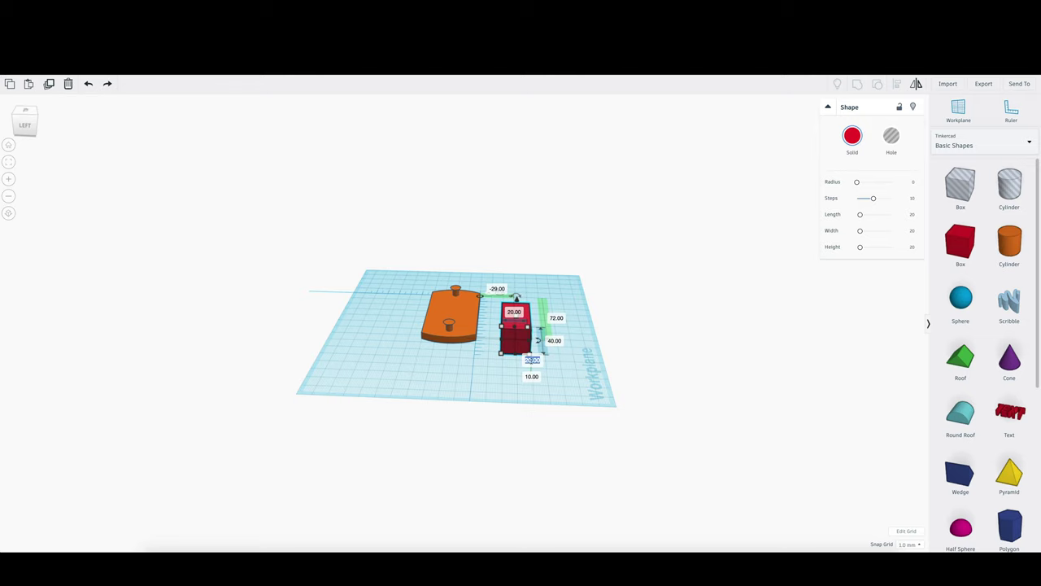
scroll(588, 382, up, 5)
key(Return)
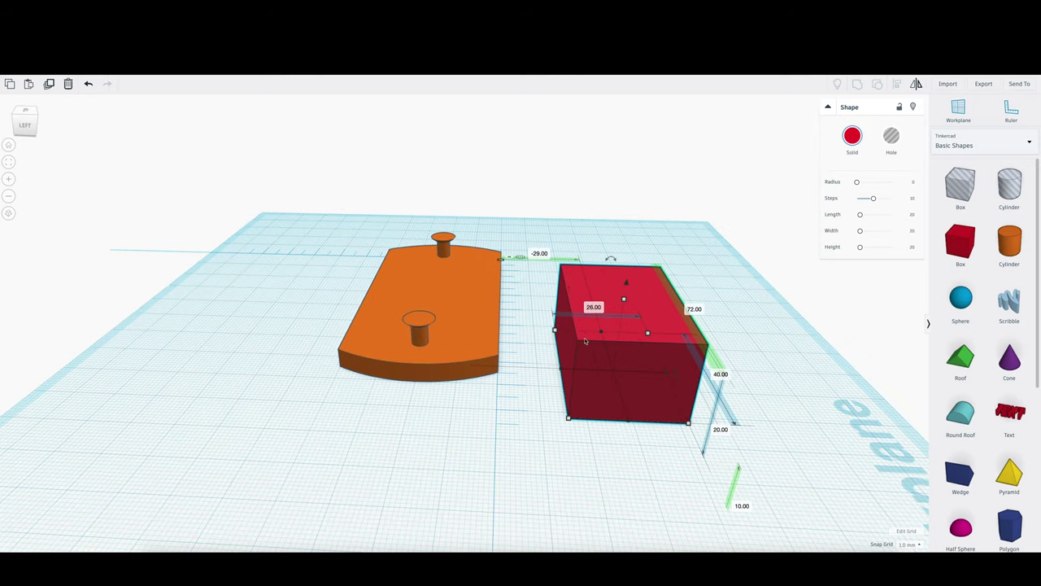
Stretch a 25 mm hole box over the red box to hollow it into an arch.
drag(668, 383, 772, 280)
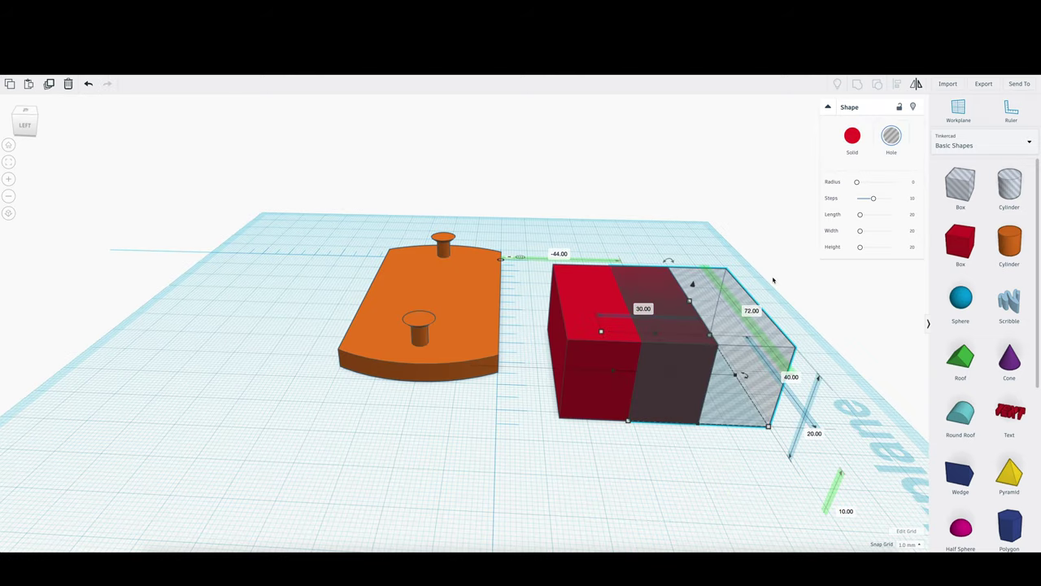
key(Return)
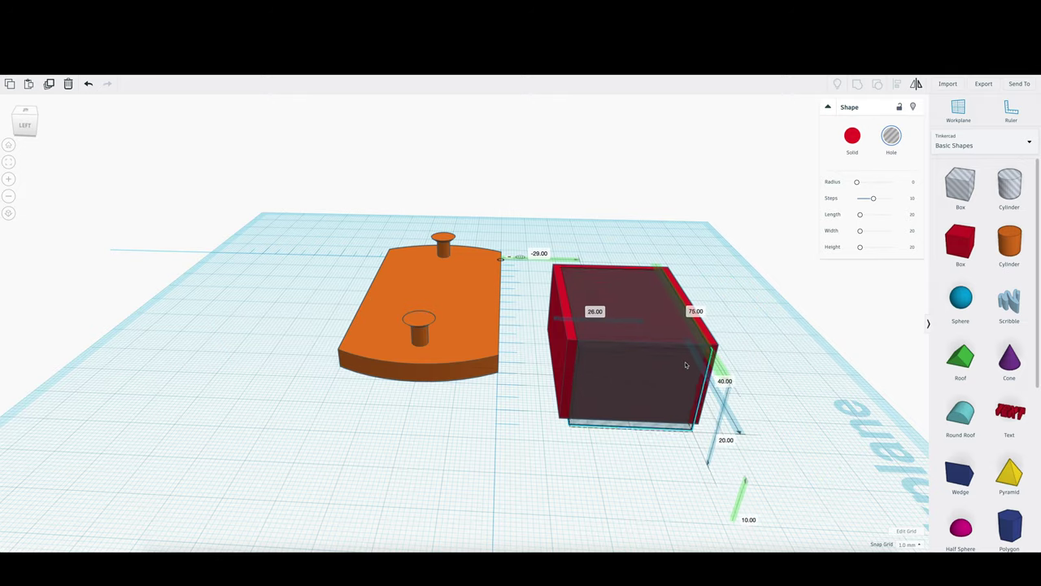
right_drag(627, 296, 742, 340)
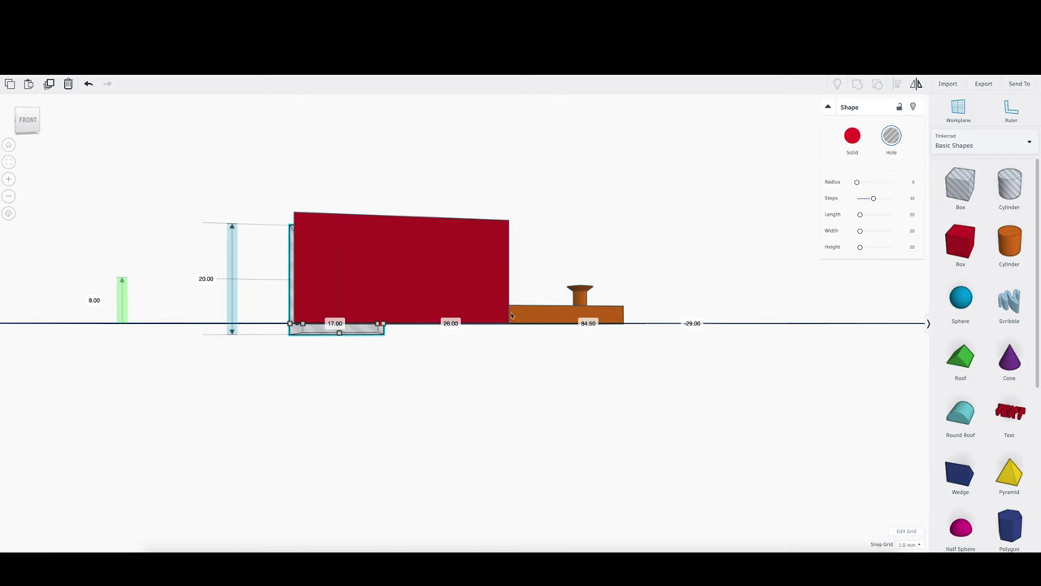
right_drag(512, 315, 677, 372)
right_drag(656, 310, 662, 391)
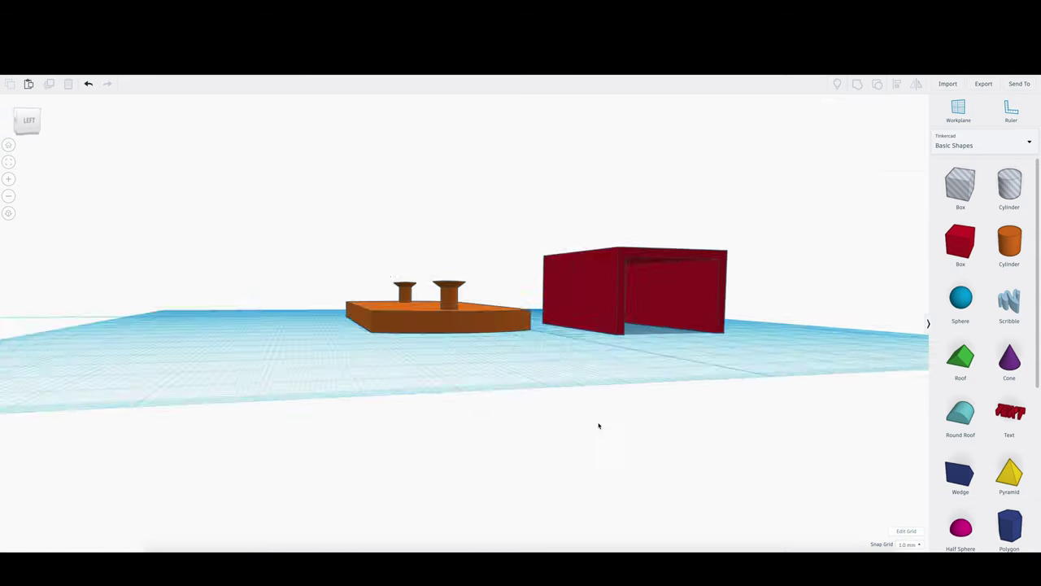
right_drag(597, 425, 687, 386)
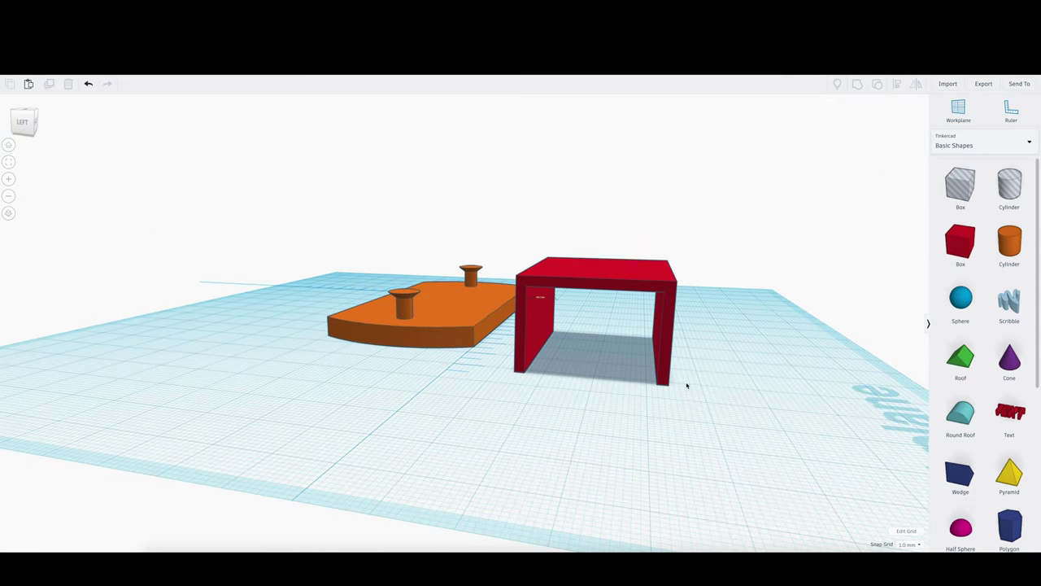
Flip the red arch upright into a U-channel.
click(604, 269)
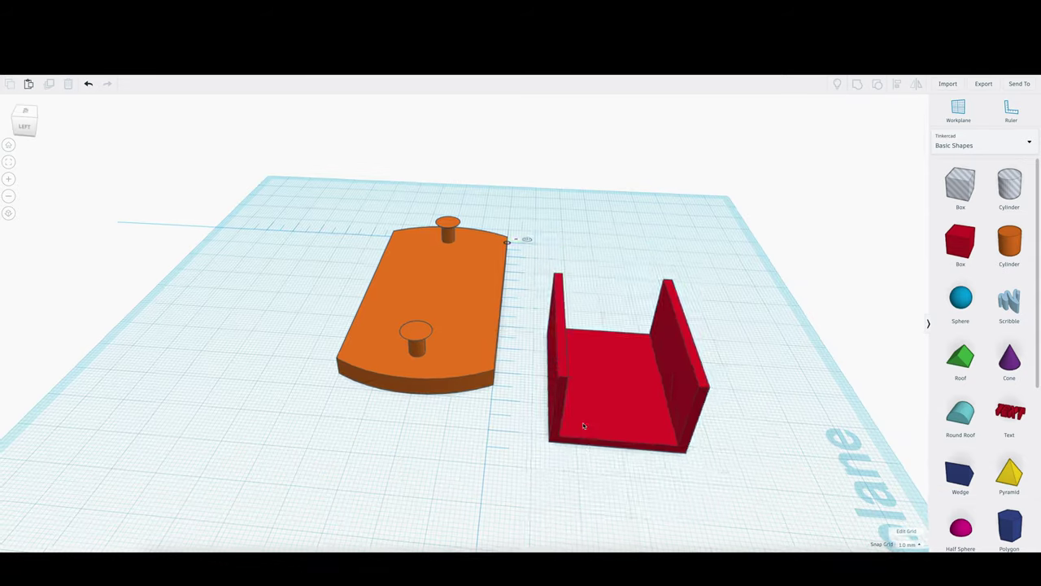
right_drag(580, 425, 421, 506)
click(421, 506)
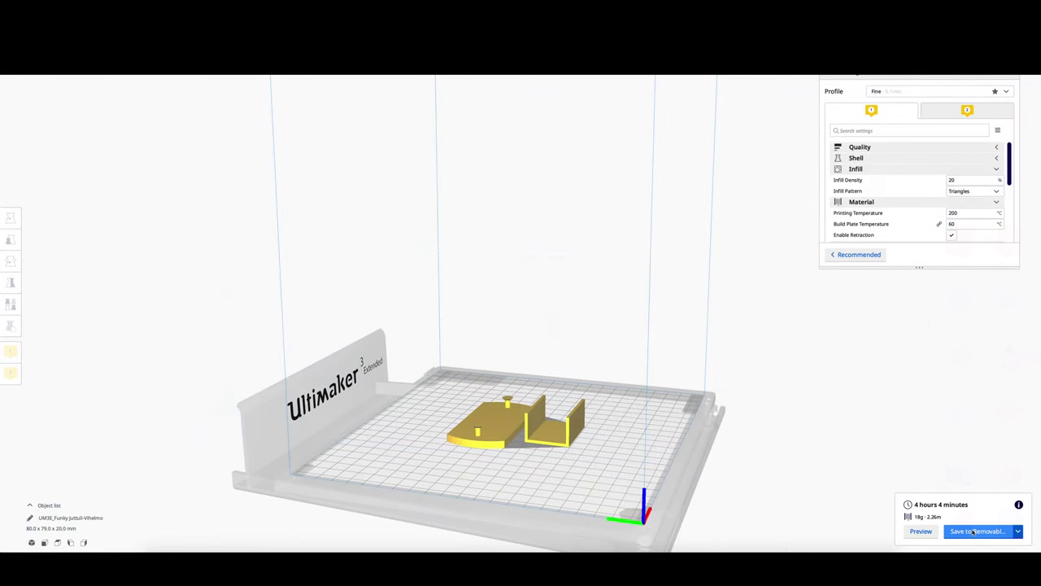
Save the sliced plate-and-clip print to the removable drive.
click(975, 531)
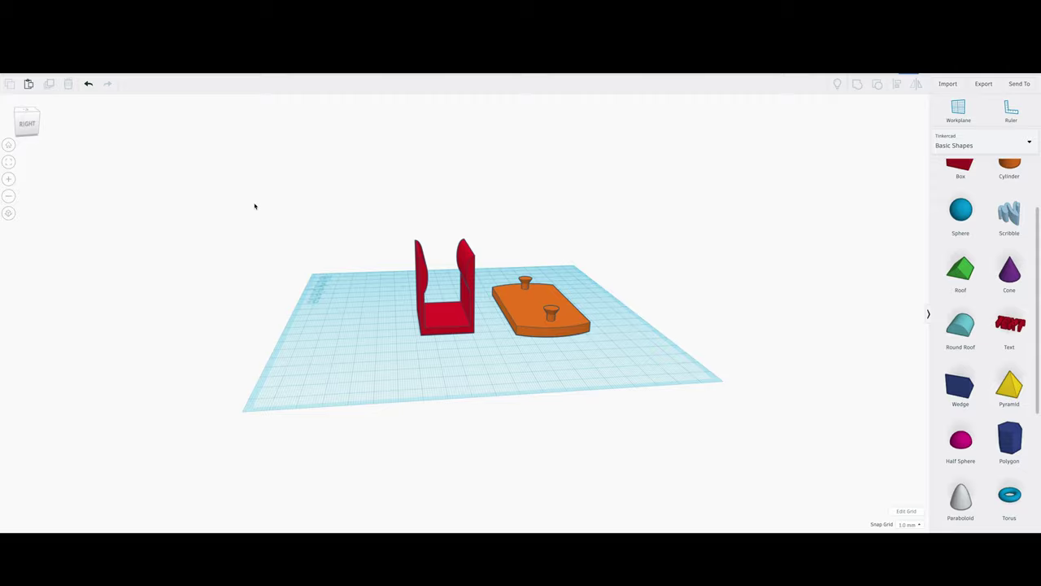
Orbit around the finished pegged plate and red U-clip to inspect both parts.
right_drag(537, 359, 611, 375)
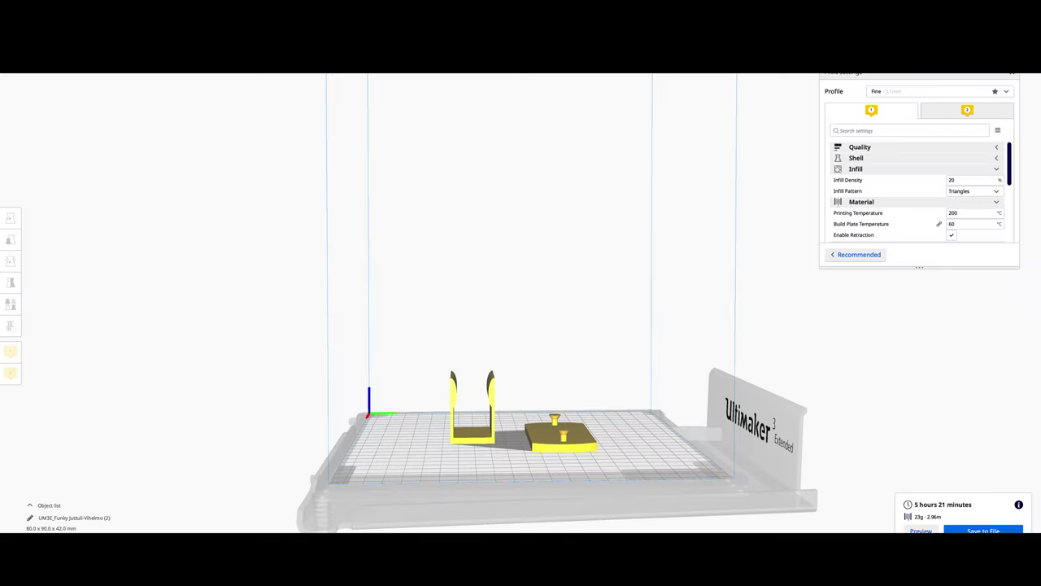